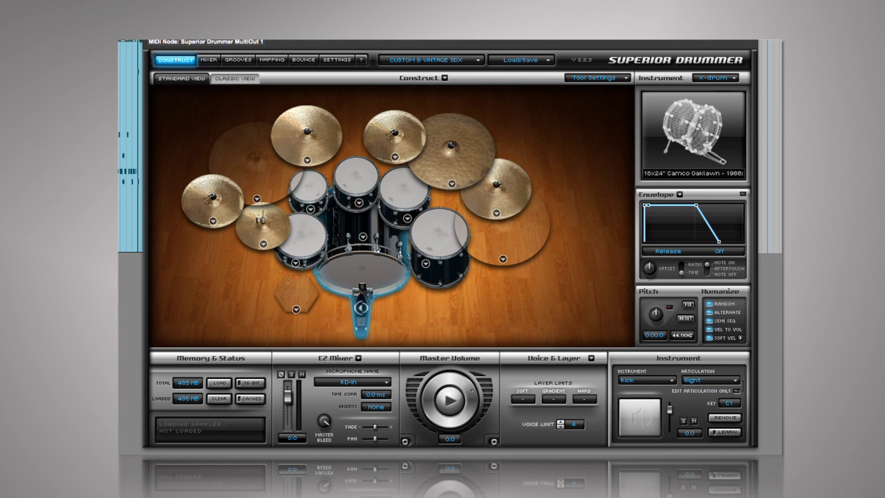
View the available drumstick types in the tool settings without changing the selection
{"action": "left_click", "coordinate": [604, 79]}
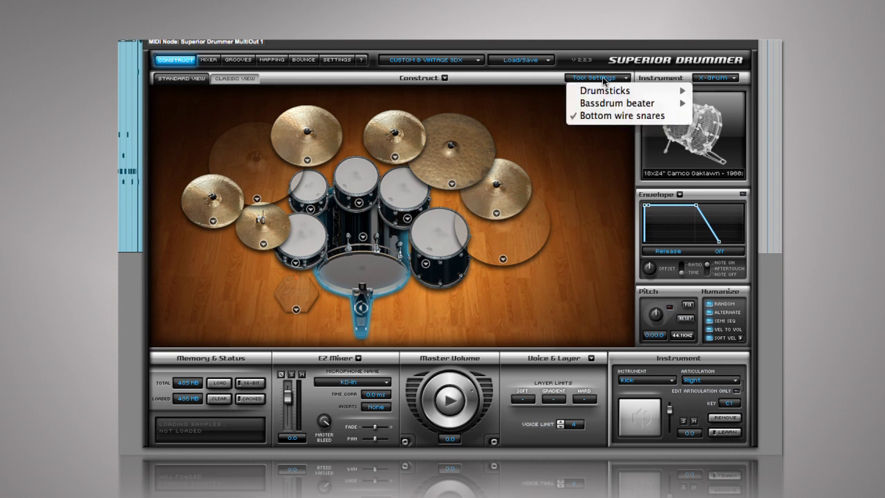
{"action": "mouse_move", "coordinate": [617, 93]}
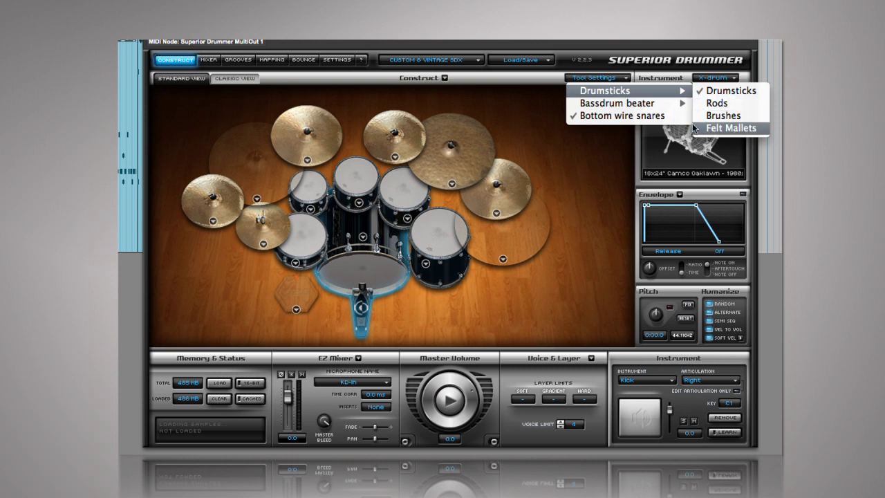
{"action": "left_click", "coordinate": [614, 139]}
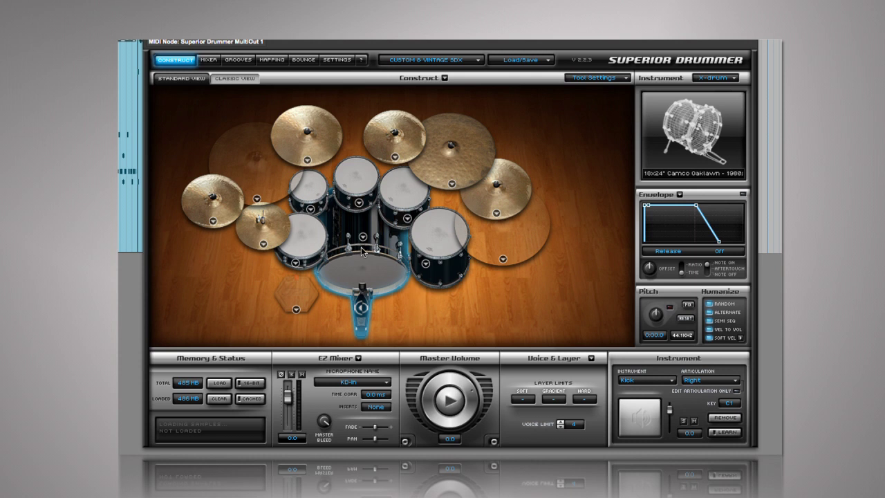
View the alternative models offered for the kick, Floortom 1 and the snare without replacing any drum
{"action": "left_click", "coordinate": [361, 238]}
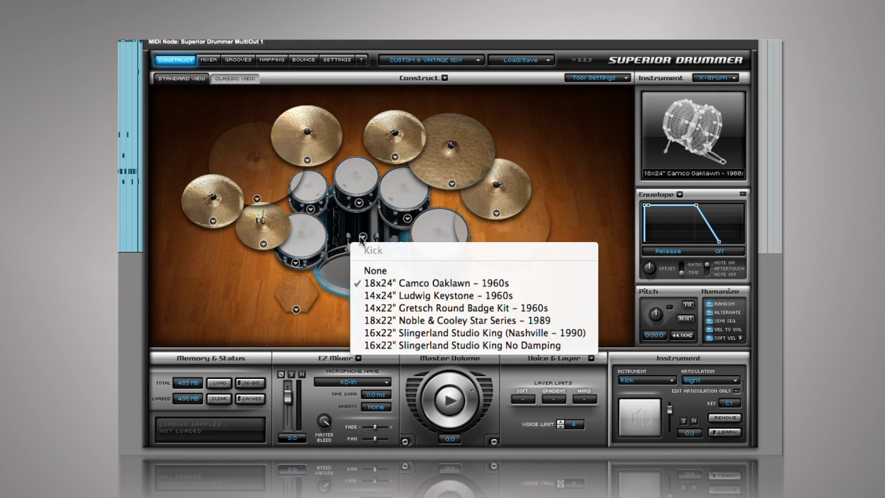
{"action": "left_click", "coordinate": [360, 236]}
{"action": "left_click", "coordinate": [426, 264]}
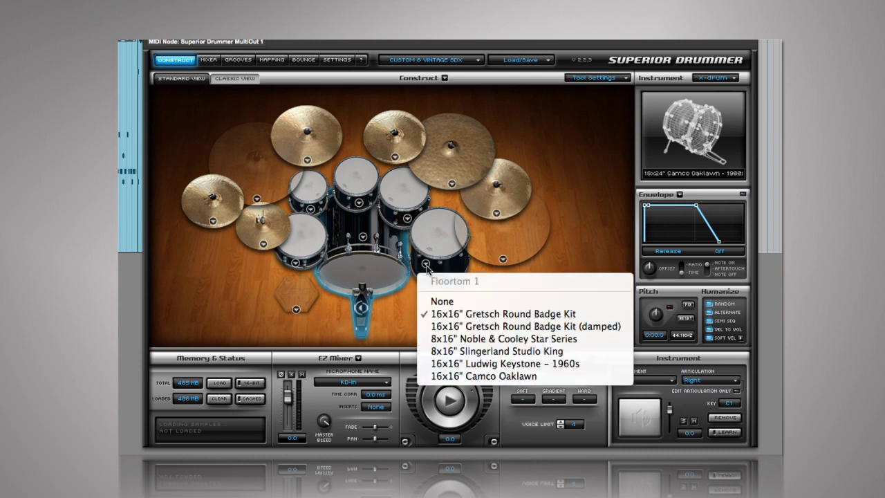
{"action": "left_click", "coordinate": [425, 265]}
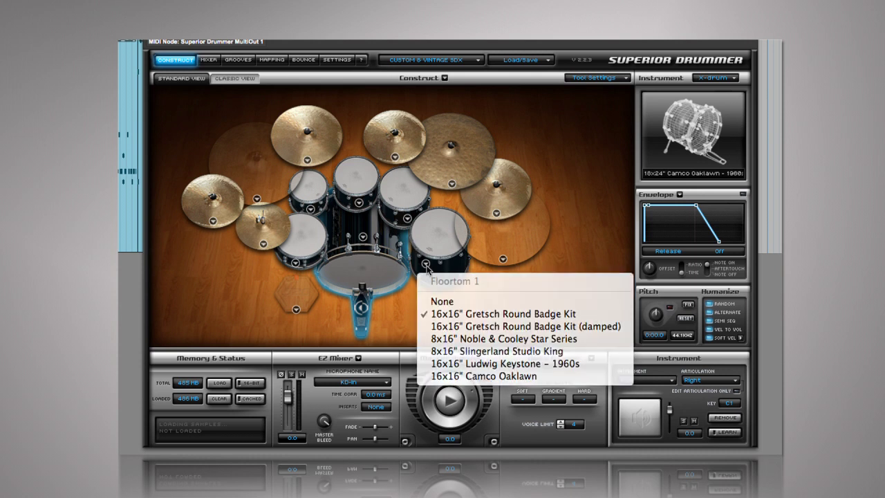
{"action": "left_click", "coordinate": [296, 264]}
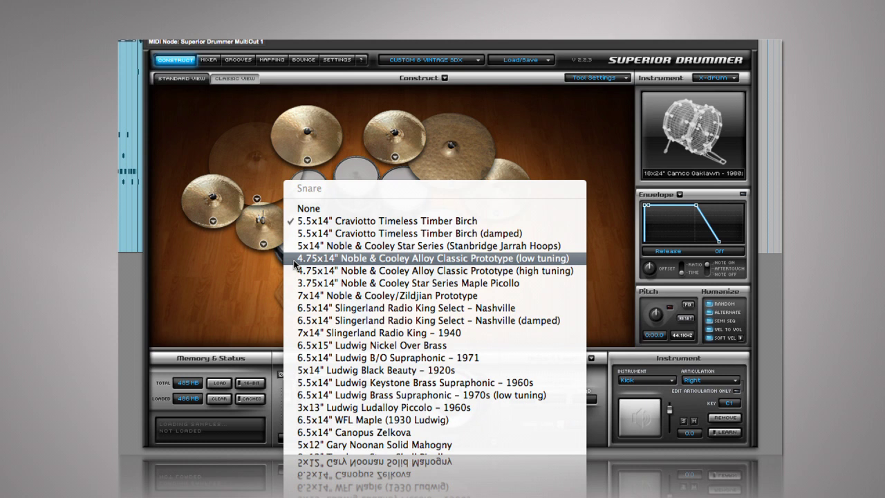
{"action": "left_click", "coordinate": [257, 265]}
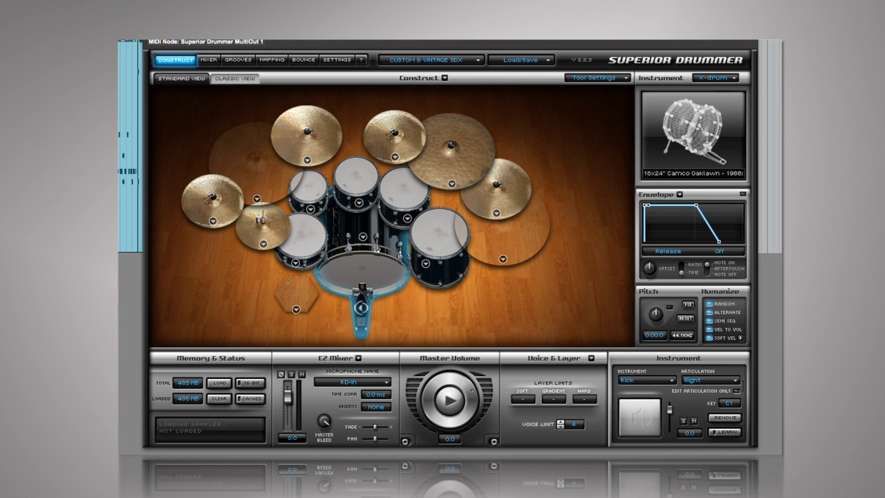
Load the combined preset Crystal Caravan - Between
{"action": "left_click", "coordinate": [519, 62]}
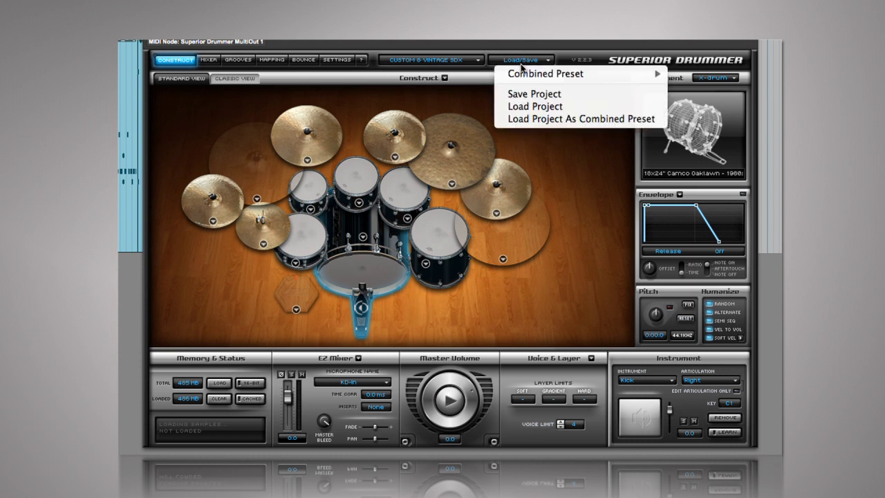
{"action": "mouse_move", "coordinate": [561, 78]}
{"action": "mouse_move", "coordinate": [685, 86]}
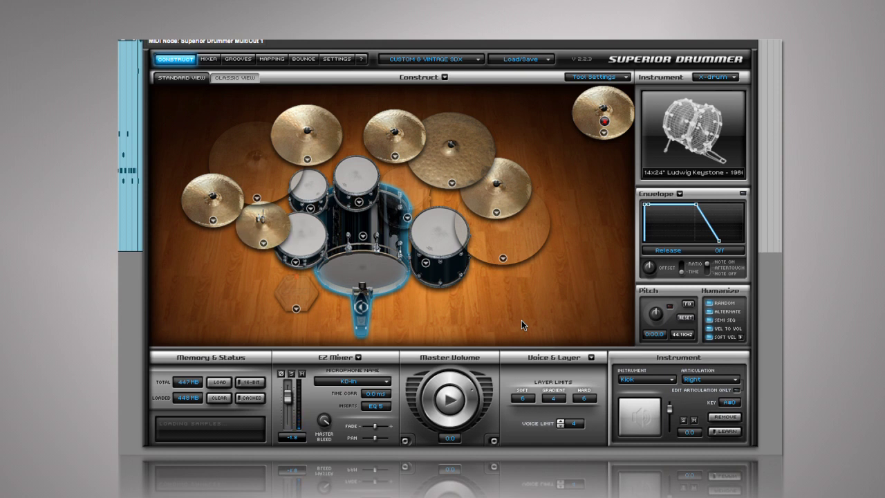
Switch the combined preset to Grande Luxe - Cold
{"action": "left_click", "coordinate": [531, 59]}
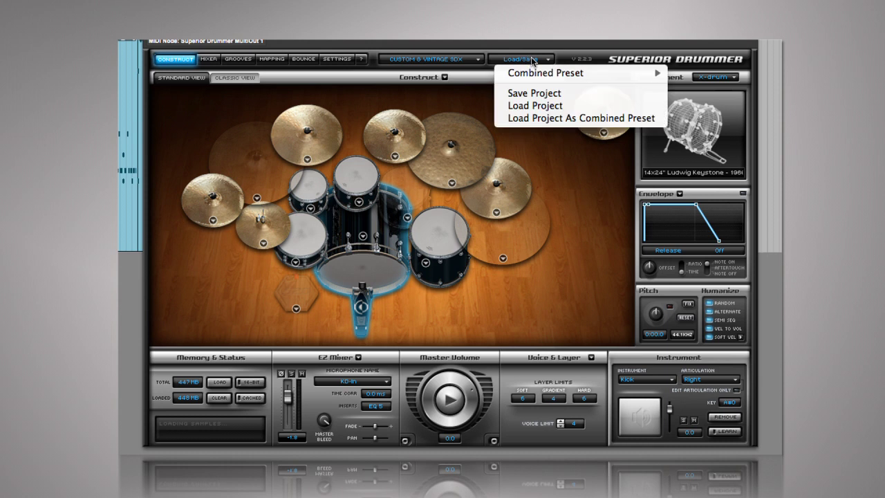
{"action": "mouse_move", "coordinate": [549, 78]}
{"action": "mouse_move", "coordinate": [690, 86]}
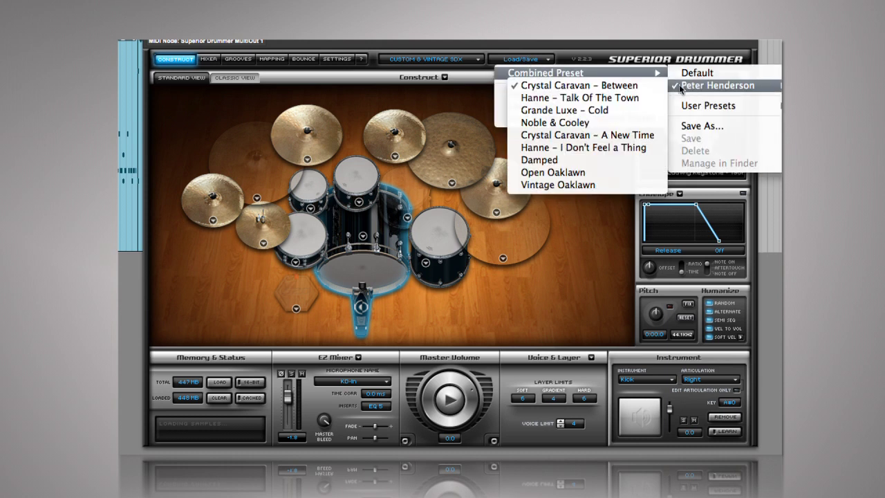
{"action": "left_click", "coordinate": [622, 110]}
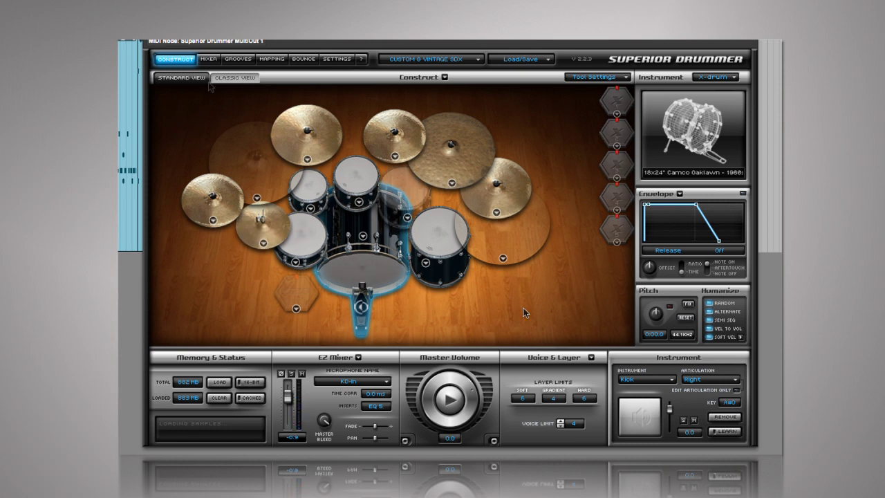
Audition Hats Closed Variation 02 and Fill Variation 10 from Song 05 80 BPM in the Custom/Vintage Straight 4/4 grooves
{"action": "left_click", "coordinate": [238, 59]}
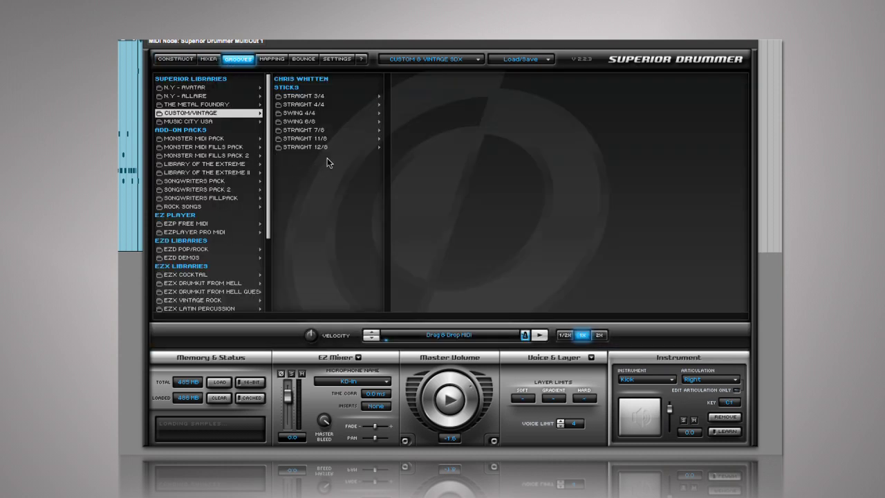
{"action": "left_click", "coordinate": [320, 105]}
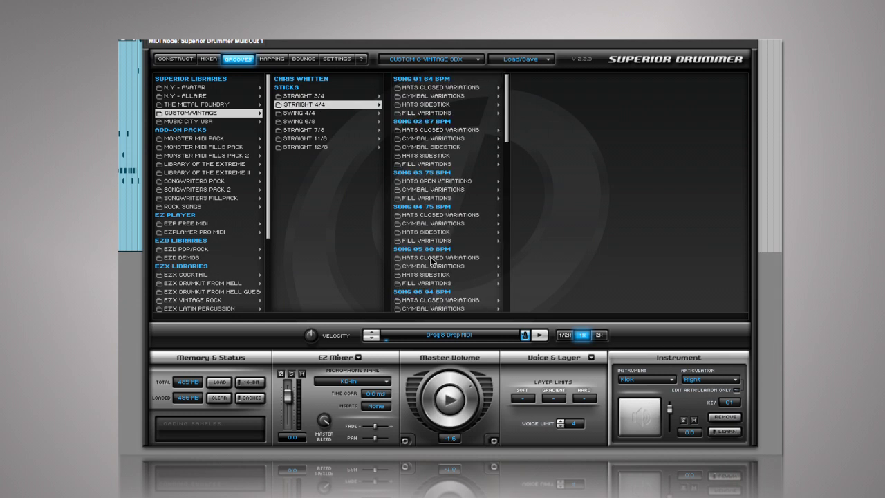
{"action": "left_click", "coordinate": [430, 258]}
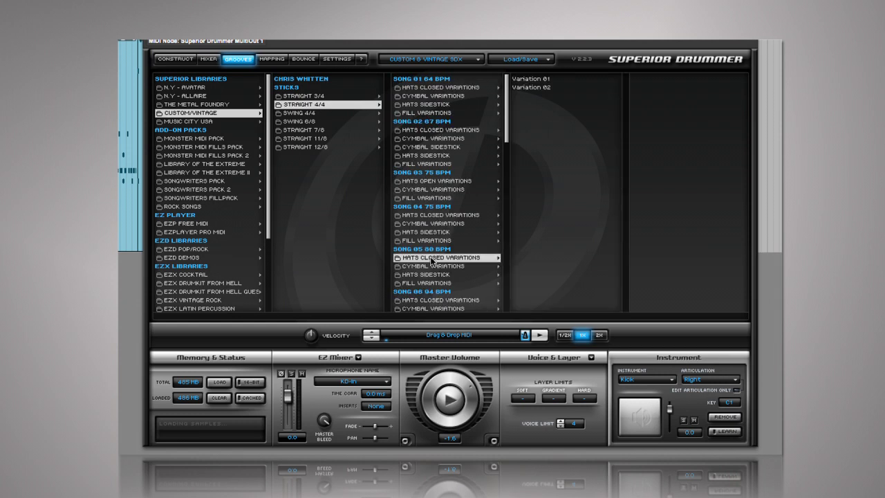
{"action": "left_click", "coordinate": [533, 87]}
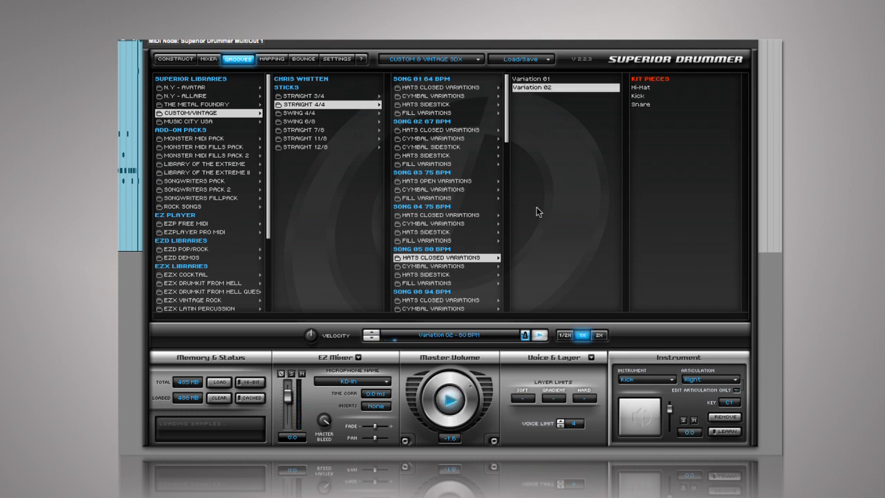
{"action": "left_click", "coordinate": [540, 336]}
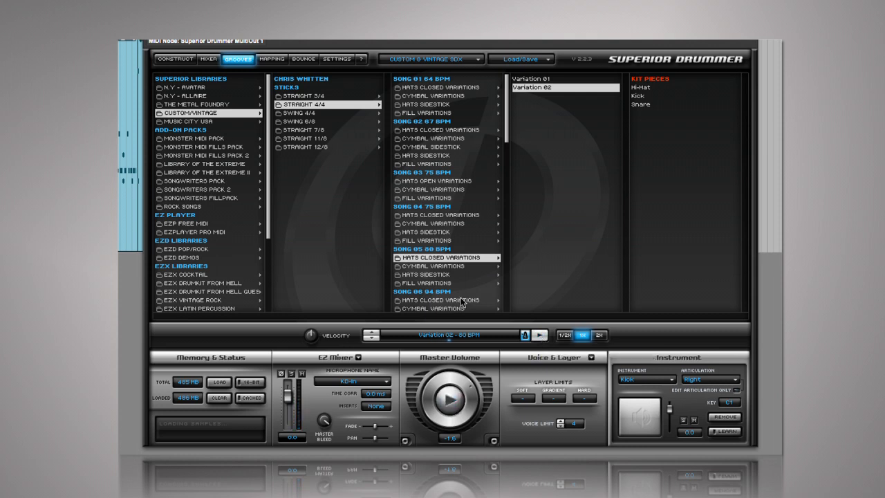
{"action": "left_click", "coordinate": [449, 283]}
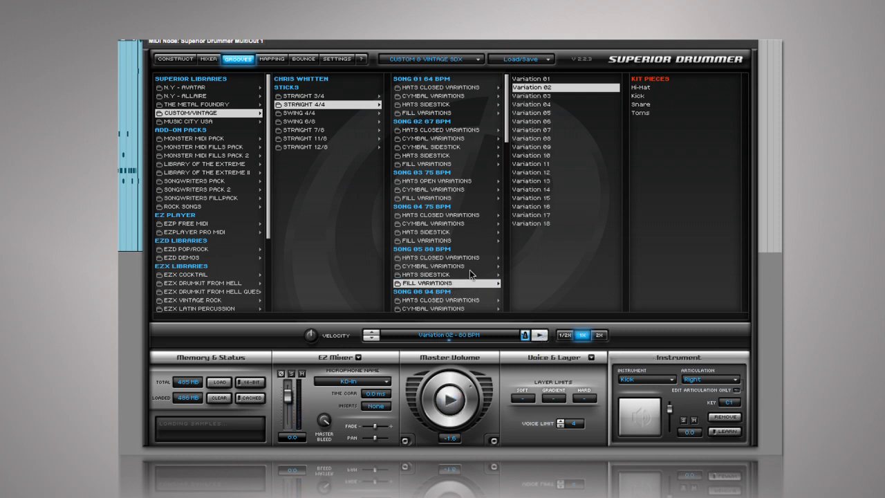
{"action": "left_click", "coordinate": [531, 155]}
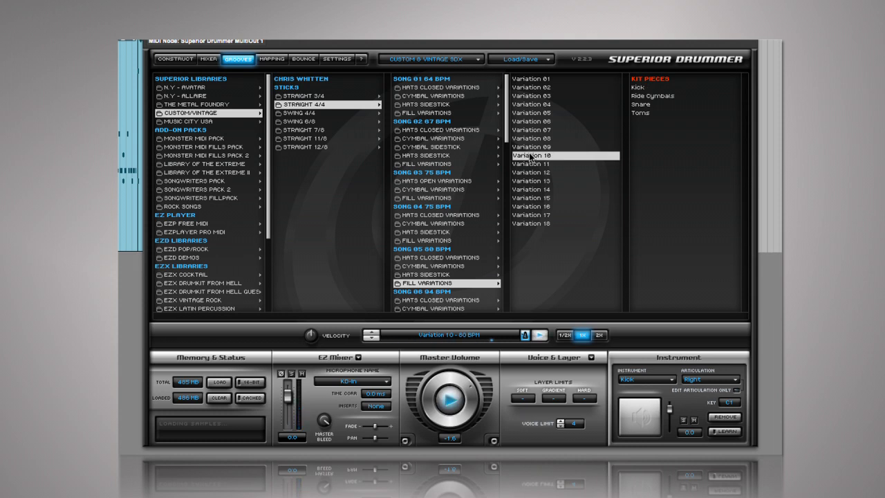
Audition Specials Variation 02 and Fill Variation 13 from Song 20 160 BPM in the Straight 4/4 grooves
{"action": "scroll", "coordinate": [462, 240], "scroll_direction": "down", "scroll_amount": 10}
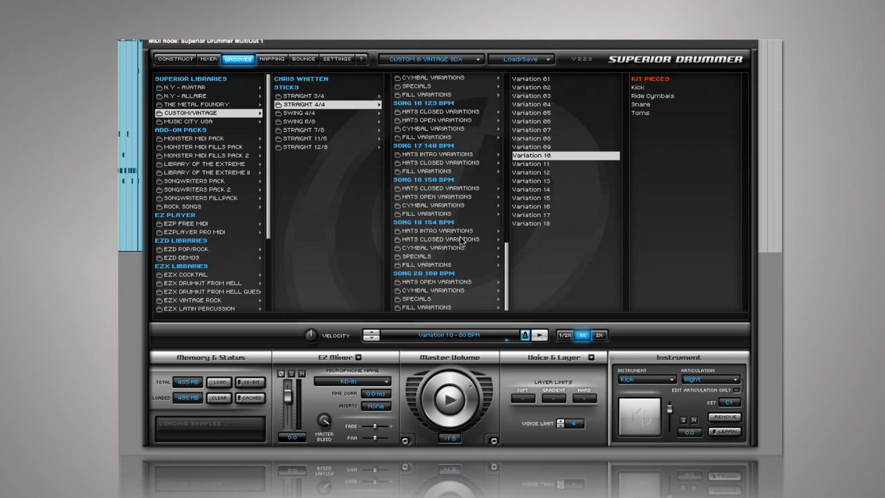
{"action": "left_click", "coordinate": [428, 299]}
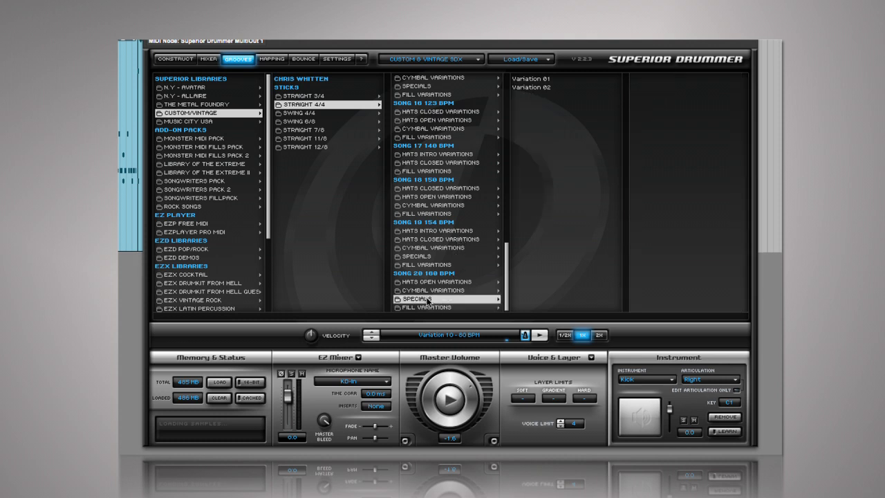
{"action": "left_click", "coordinate": [525, 88]}
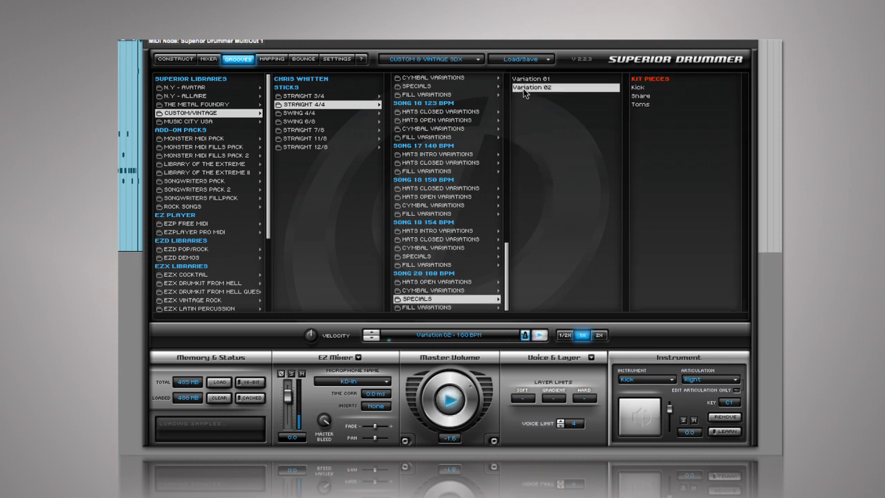
{"action": "left_click", "coordinate": [538, 335]}
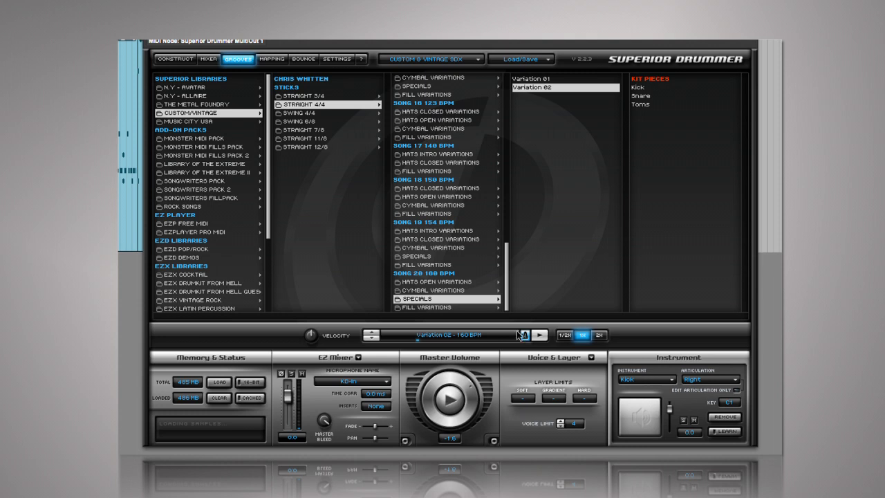
{"action": "left_click", "coordinate": [478, 311]}
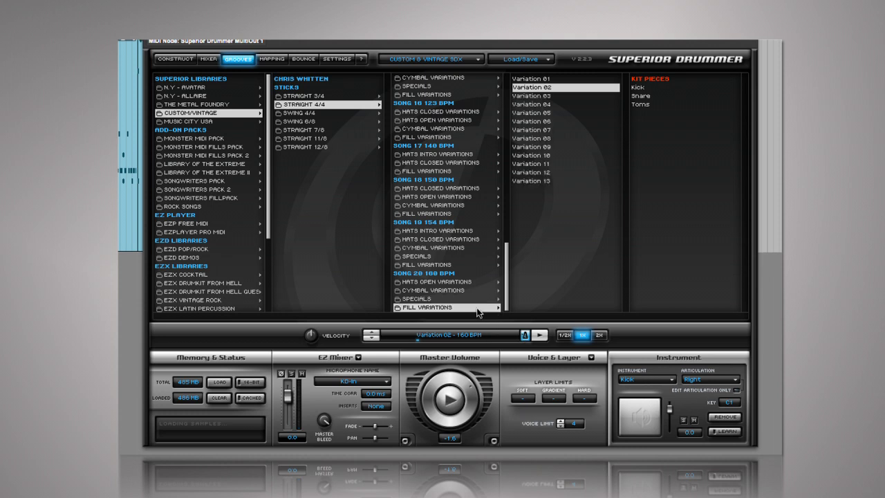
{"action": "left_click", "coordinate": [523, 181]}
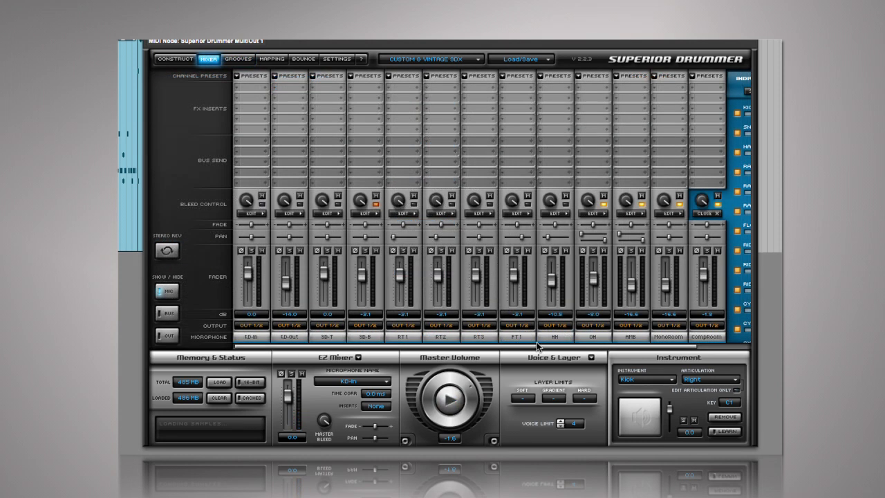
Audition the CompRoom microphone in solo with its fader raised to 0.9 dB, then return to the full mix and lower it to -12.9 dB
{"action": "left_click_drag", "start_coordinate": [570, 349], "coordinate": [697, 339]}
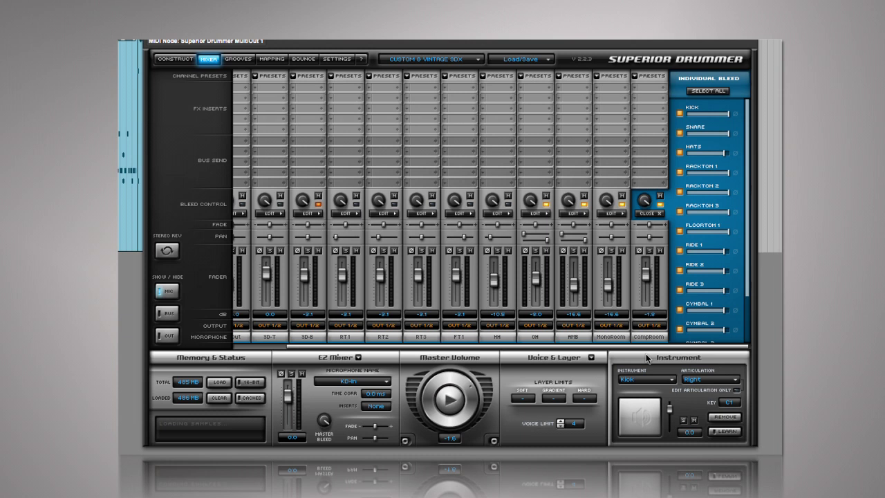
{"action": "left_click", "coordinate": [650, 251]}
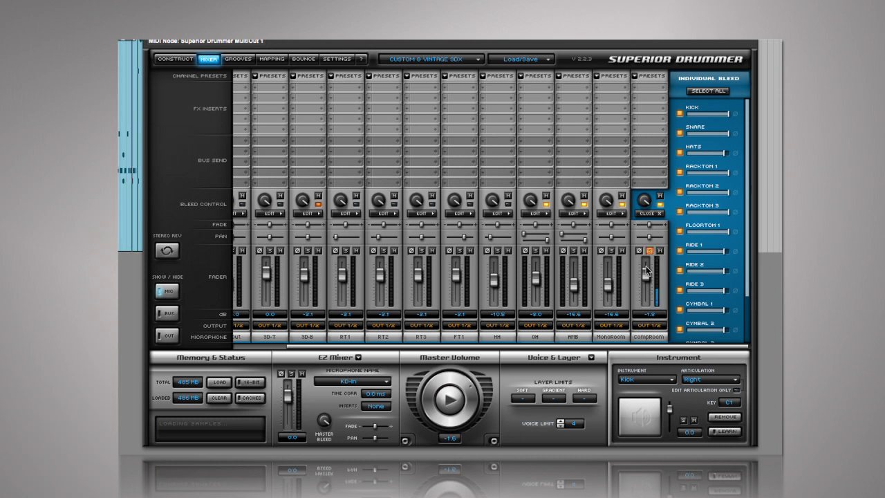
{"action": "left_click_drag", "start_coordinate": [648, 275], "coordinate": [648, 273]}
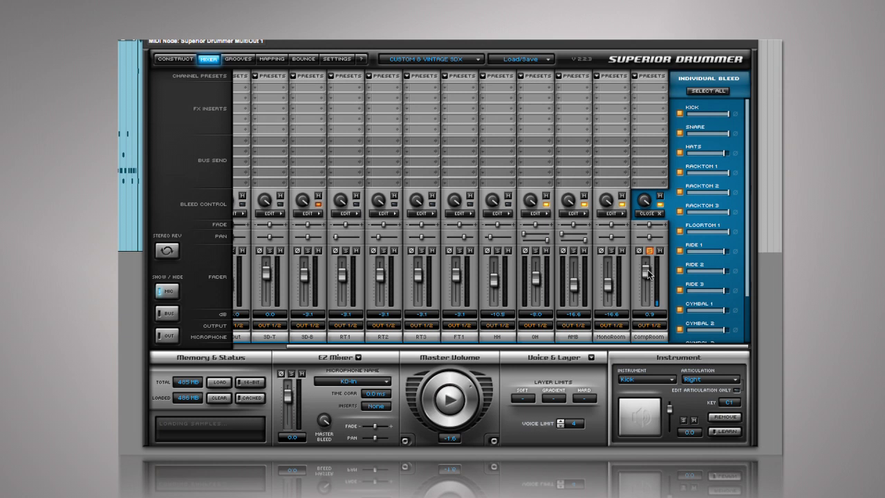
{"action": "left_click", "coordinate": [650, 251]}
{"action": "left_click_drag", "start_coordinate": [647, 273], "coordinate": [649, 280]}
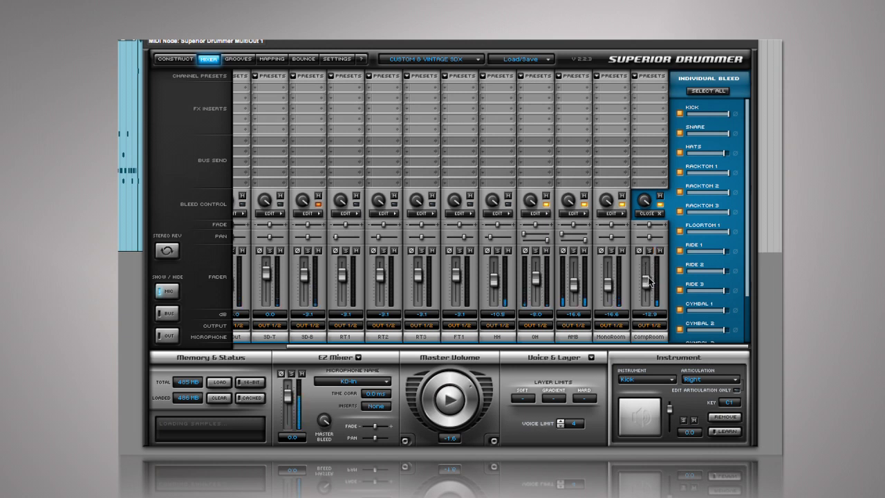
Audition the MonoRoom microphone in solo while sweeping its level, set its fader to -18.5 dB and unsolo it
{"action": "left_click", "coordinate": [612, 250]}
{"action": "left_click_drag", "start_coordinate": [610, 283], "coordinate": [608, 269]}
{"action": "left_click_drag", "start_coordinate": [609, 269], "coordinate": [609, 285]}
{"action": "left_click", "coordinate": [611, 252]}
Audition the AMB microphone in solo at -1.8 dB, then unsolo it and balance AMB at -12.0 dB and CompRoom at -6.5 dB
{"action": "left_click", "coordinate": [573, 251]}
{"action": "left_click_drag", "start_coordinate": [577, 285], "coordinate": [575, 279]}
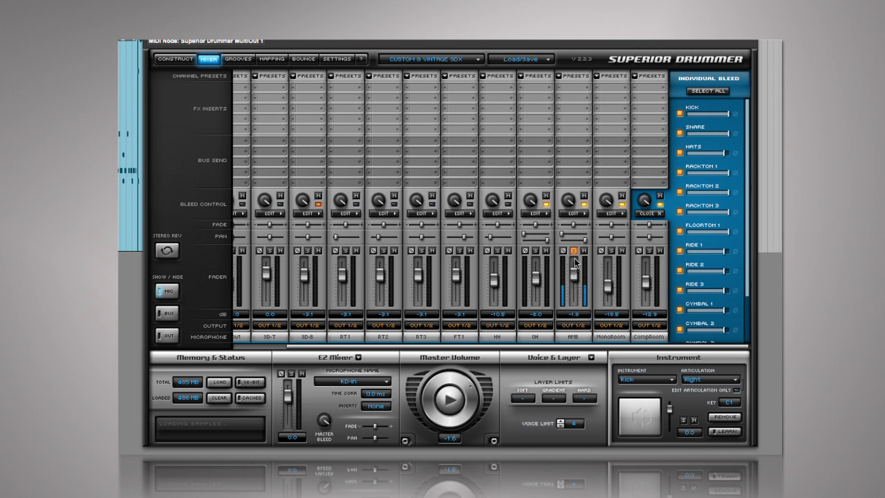
{"action": "left_click", "coordinate": [574, 251]}
{"action": "left_click_drag", "start_coordinate": [574, 272], "coordinate": [576, 278]}
{"action": "left_click_drag", "start_coordinate": [645, 286], "coordinate": [645, 282]}
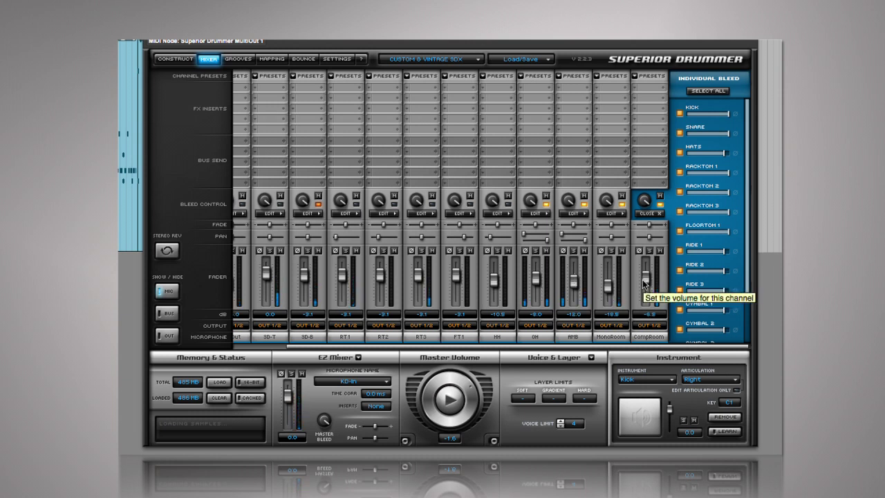